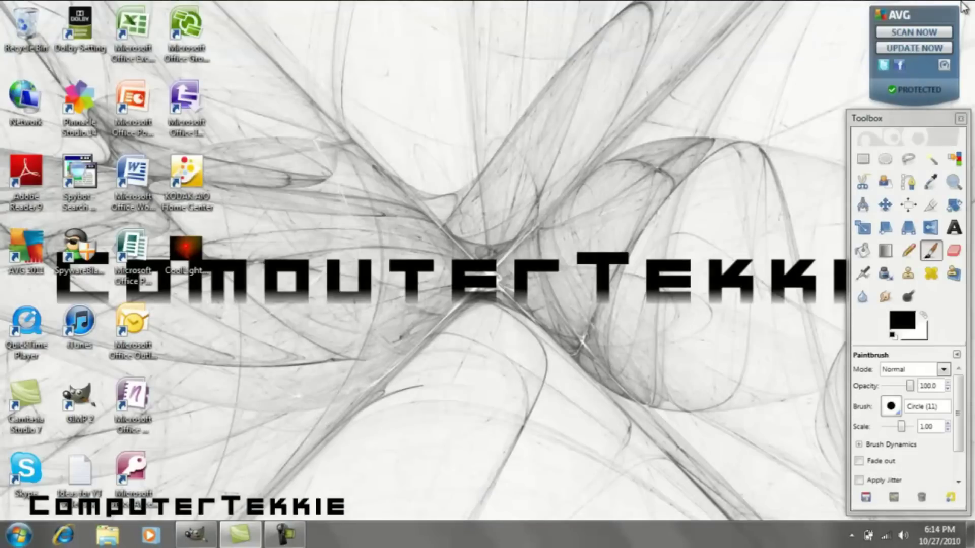
Step: Maximize the finger photo's image window and move the toolbox nearer the canvas
{"action": "left_click", "coordinate": [201, 541]}
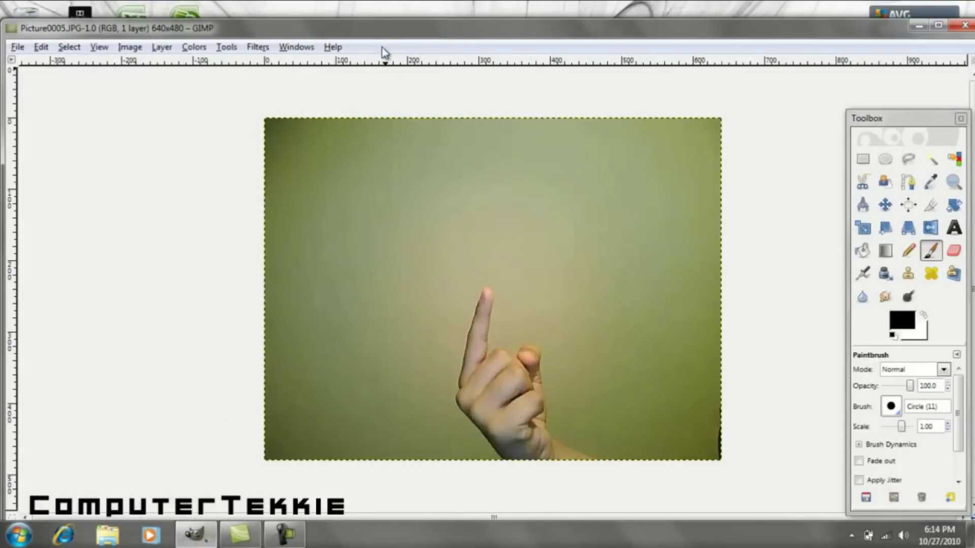
{"action": "double_click", "coordinate": [379, 35]}
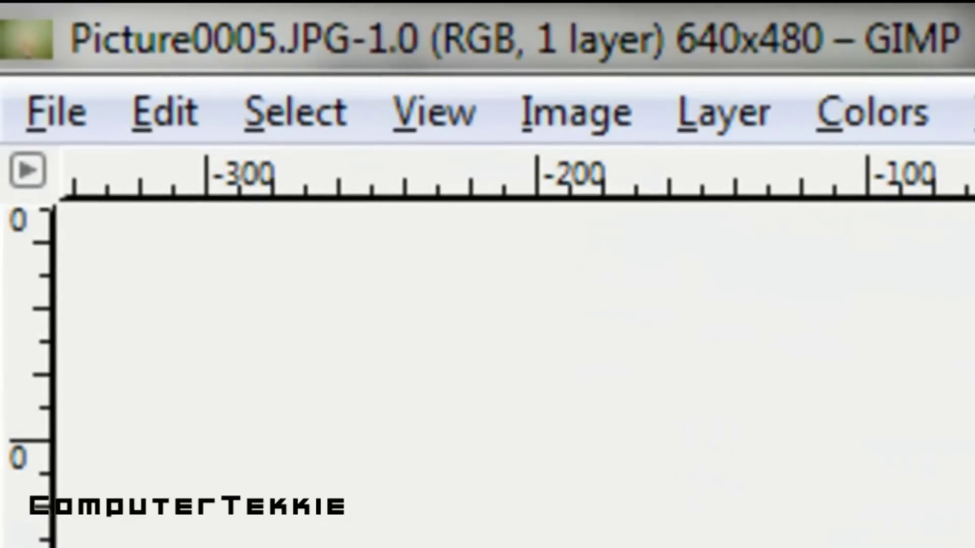
{"action": "left_click", "coordinate": [59, 134]}
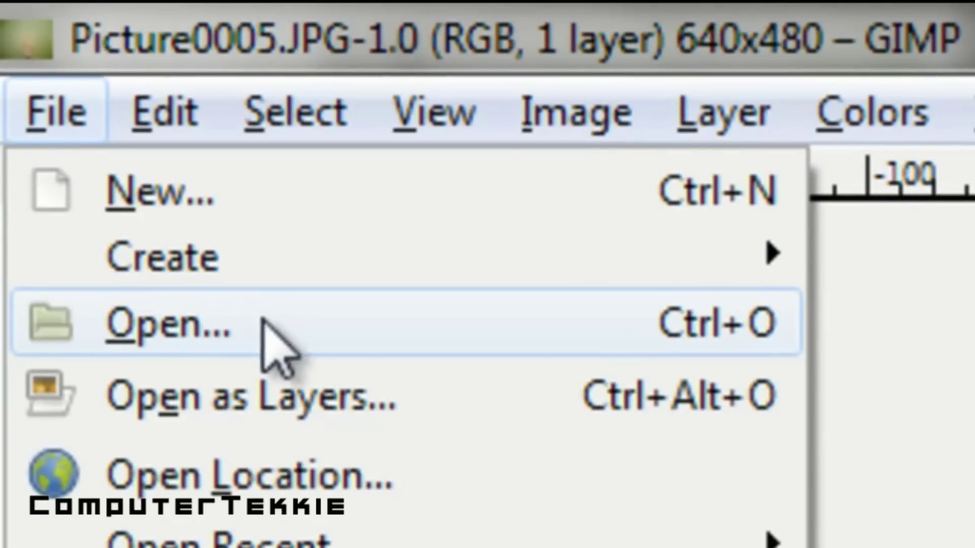
{"action": "left_click", "coordinate": [950, 460]}
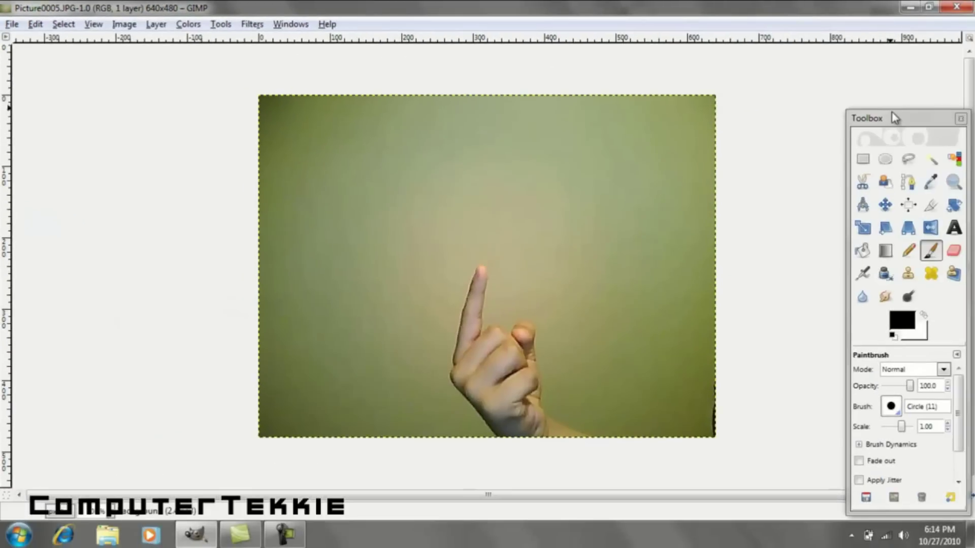
{"action": "left_click_drag", "start_coordinate": [895, 122], "coordinate": [842, 81]}
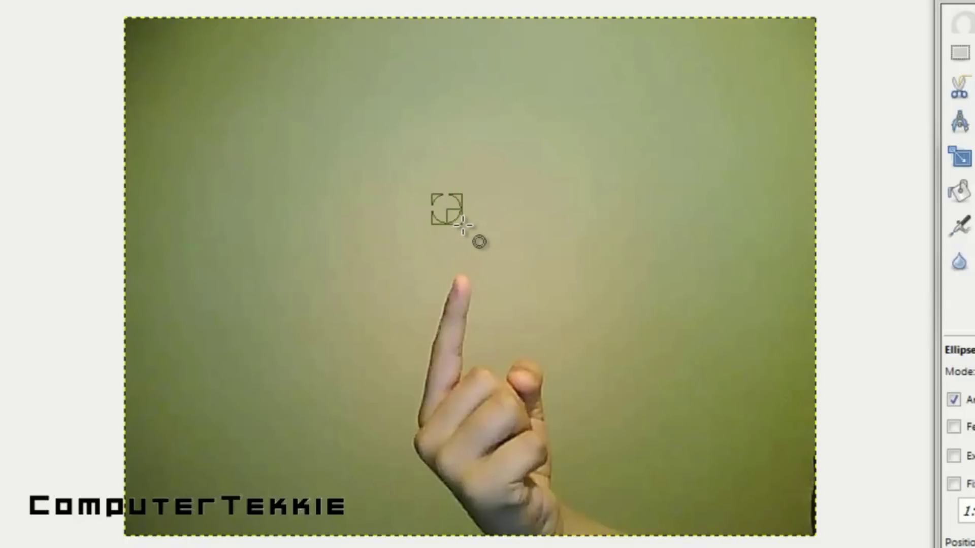
Step: Drag an ellipse selection into a small circle just above the fingertip
{"action": "left_click_drag", "start_coordinate": [463, 225], "coordinate": [480, 236]}
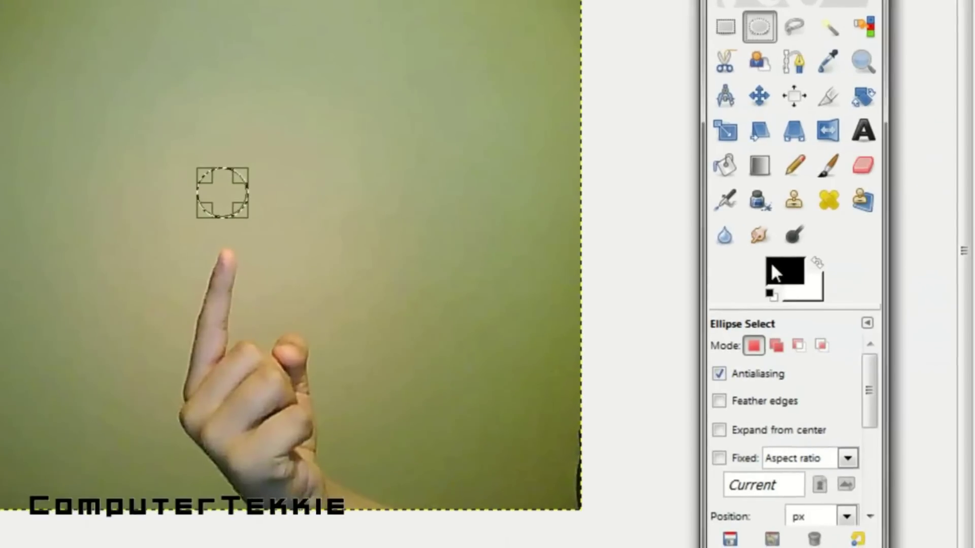
Step: Set the foreground to red (ff2400), fill the circle with it, and deselect
{"action": "left_click", "coordinate": [786, 267]}
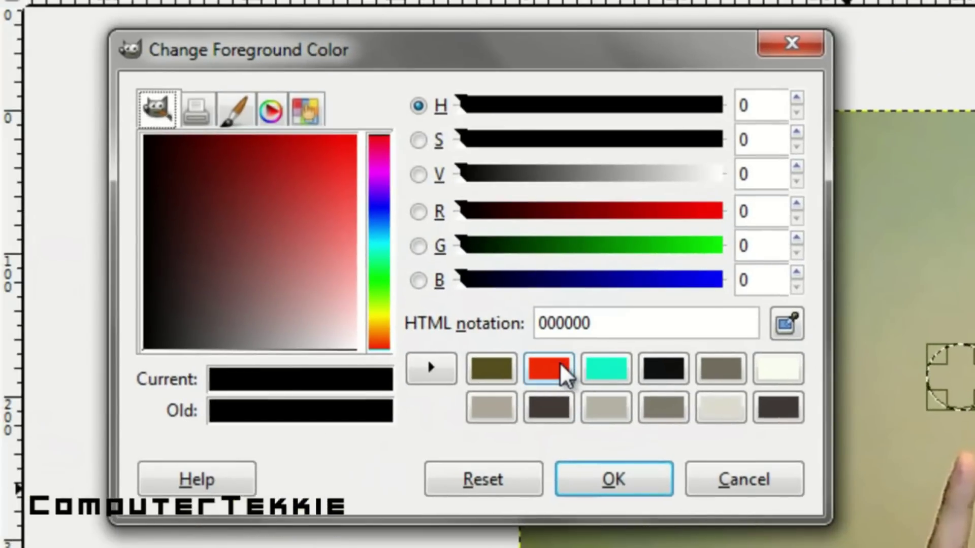
{"action": "left_click", "coordinate": [558, 366]}
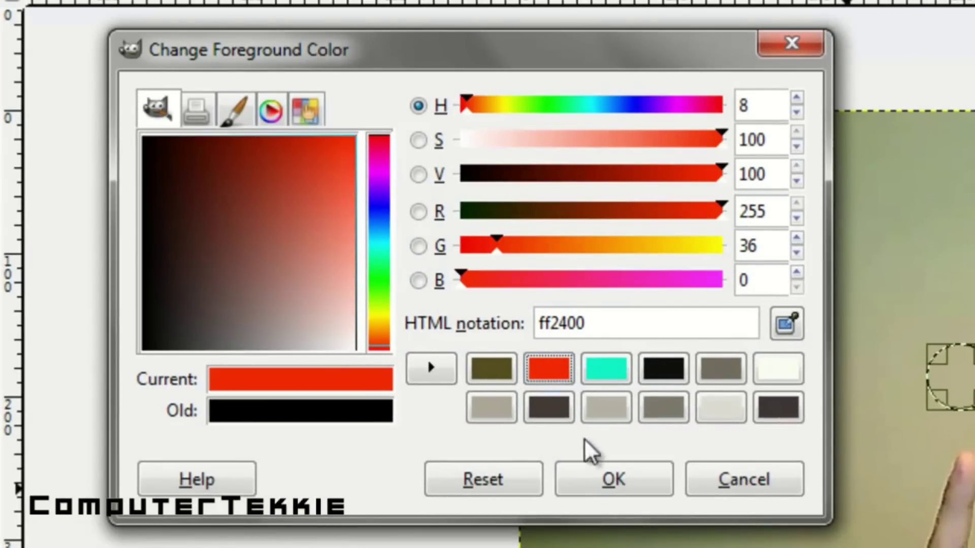
{"action": "left_click", "coordinate": [609, 492]}
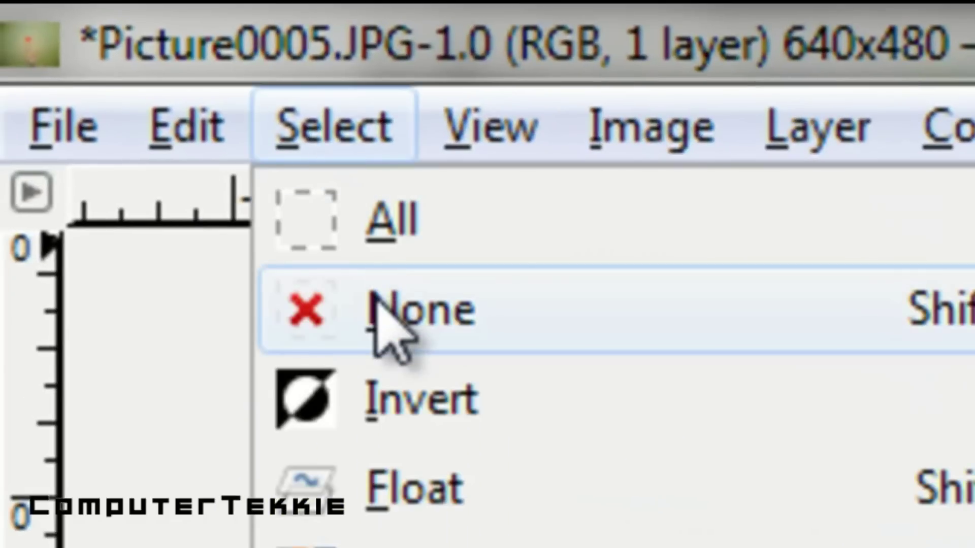
{"action": "left_click", "coordinate": [380, 306]}
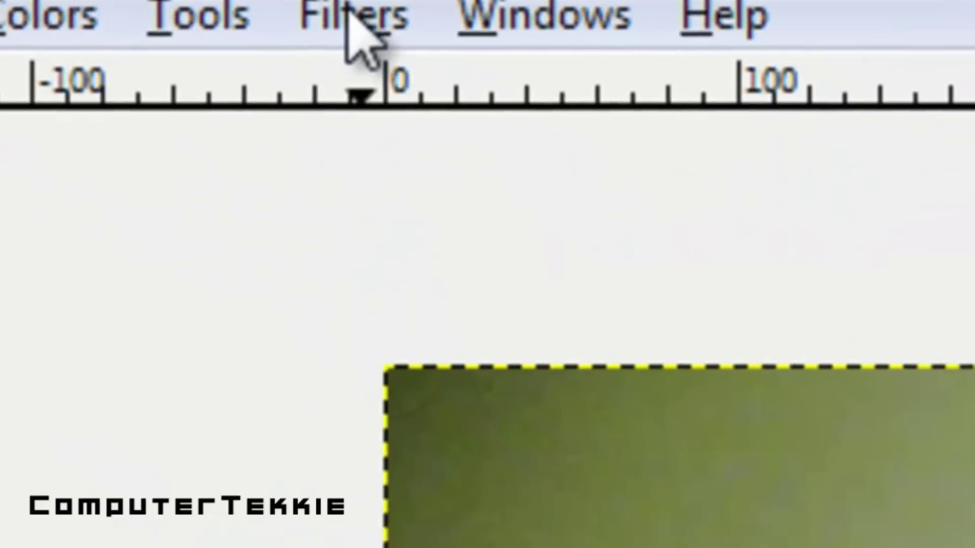
Step: Open the Supernova filter from Filters > Light and Shadow
{"action": "left_click", "coordinate": [444, 119]}
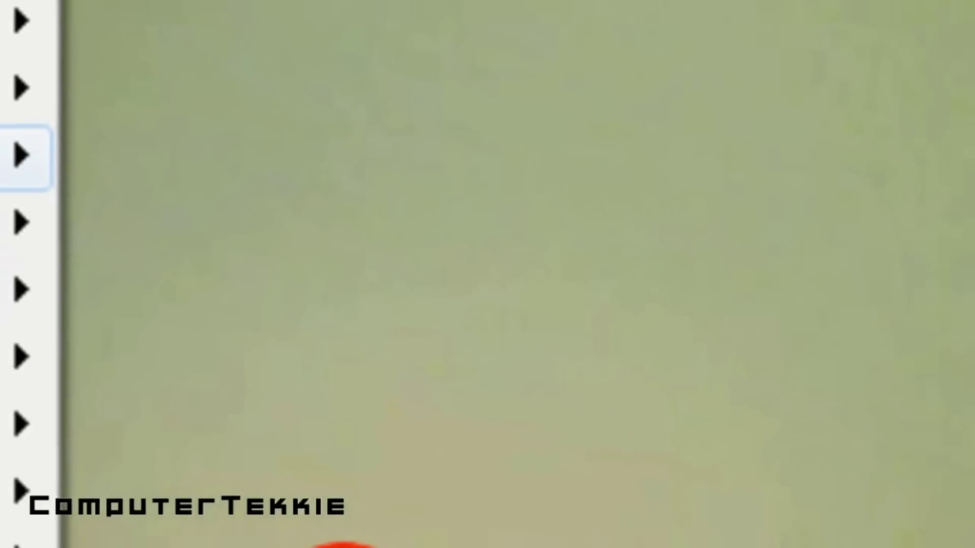
{"action": "mouse_move", "coordinate": [30, 155]}
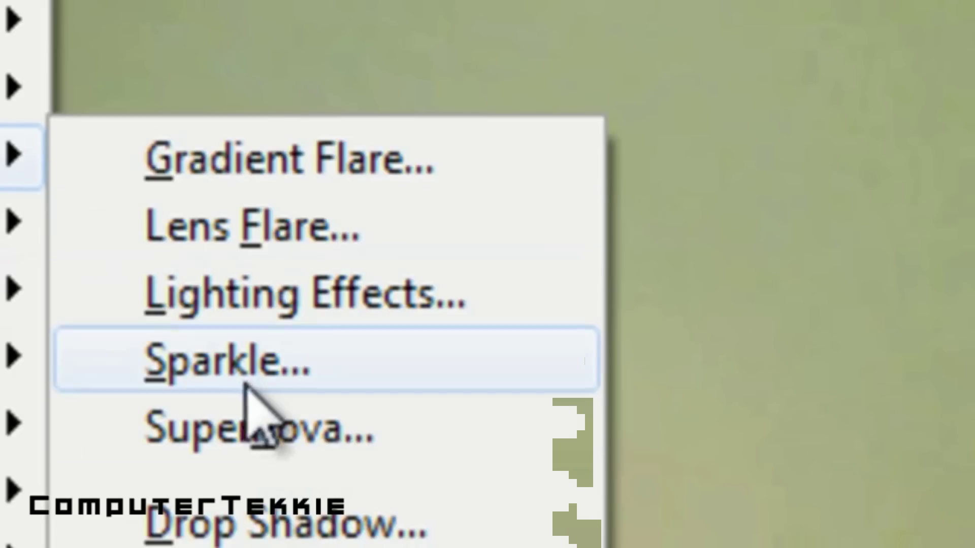
{"action": "left_click", "coordinate": [269, 426]}
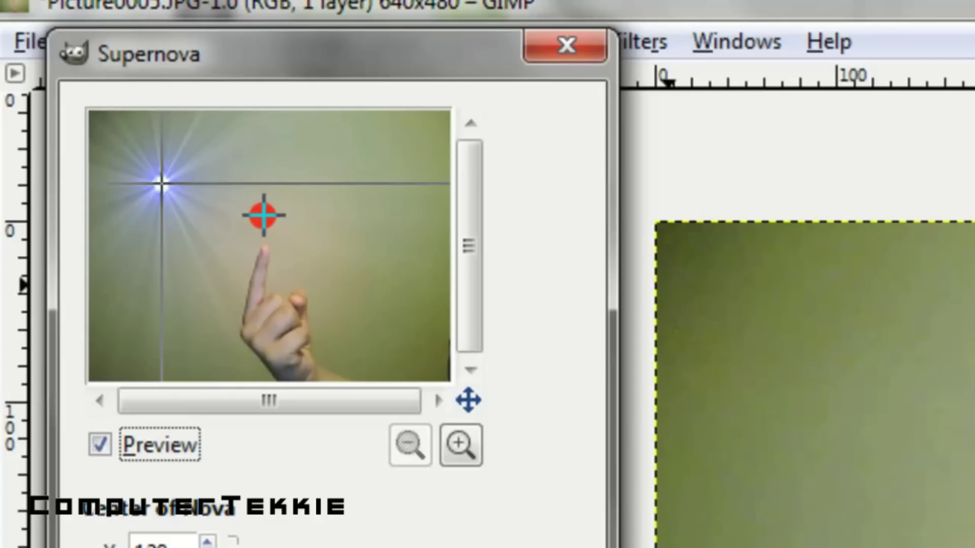
Step: Centre the nova on the red dot (X 310, Y 185) and make its colour red ff0c00
{"action": "left_click", "coordinate": [264, 216]}
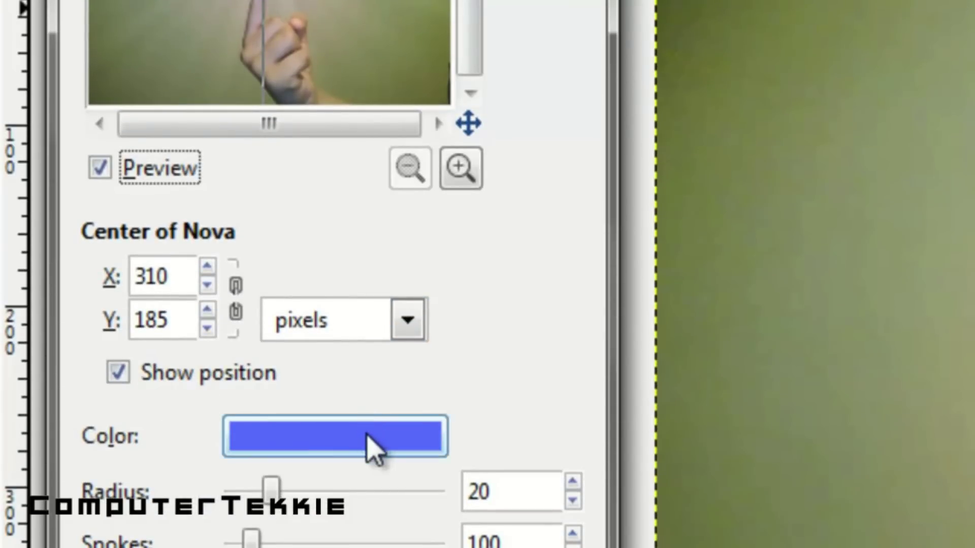
{"action": "left_click", "coordinate": [367, 511]}
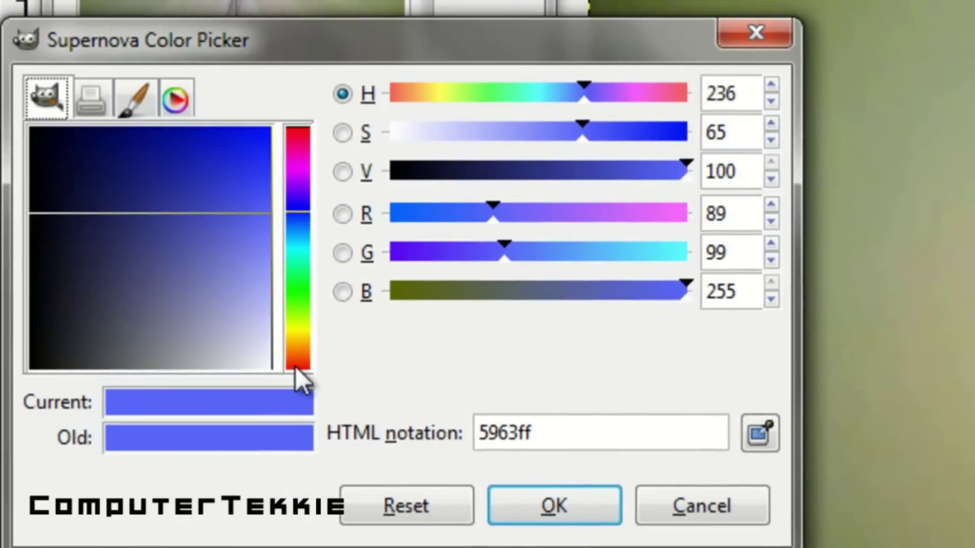
{"action": "left_click", "coordinate": [296, 368]}
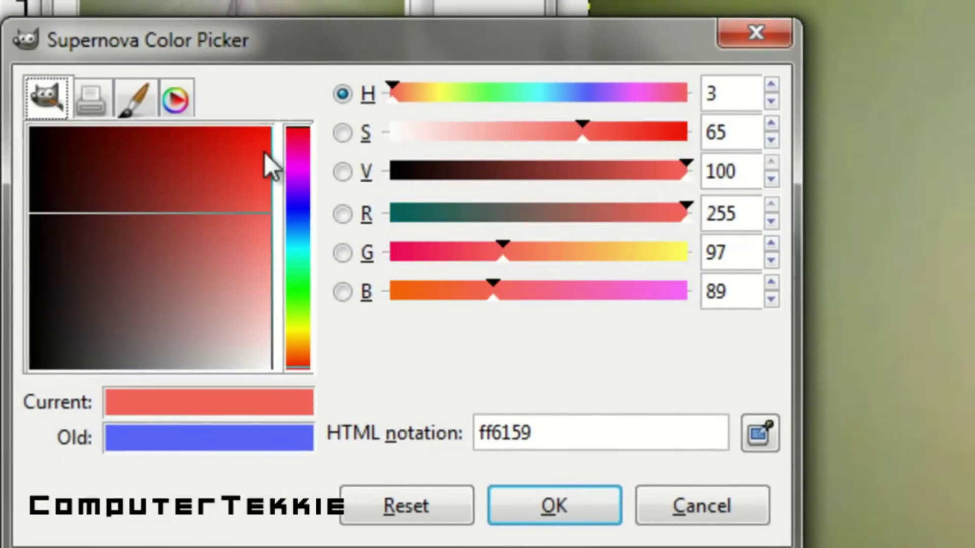
{"action": "left_click_drag", "start_coordinate": [270, 153], "coordinate": [275, 120]}
{"action": "left_click", "coordinate": [546, 503]}
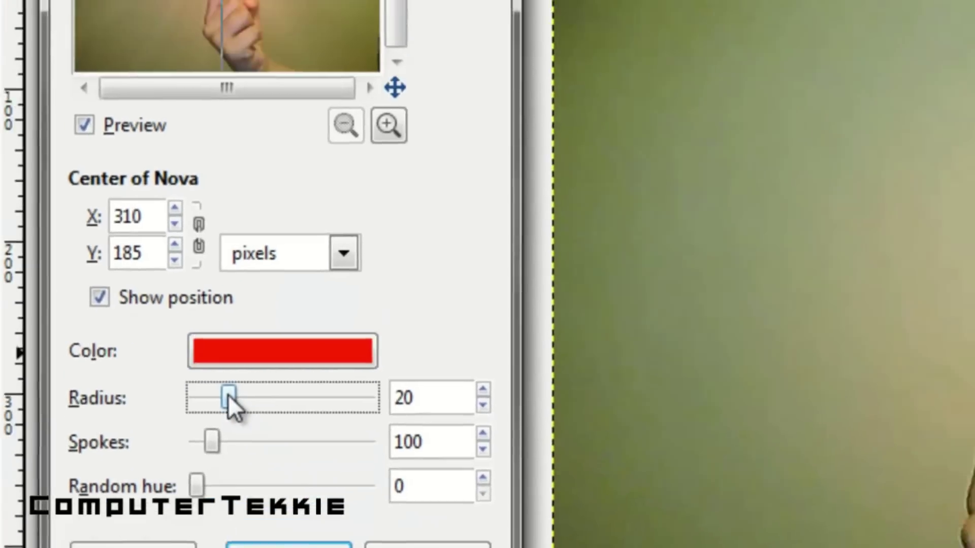
Step: Set the Supernova radius to 25 and the spokes to 100
{"action": "left_click_drag", "start_coordinate": [242, 318], "coordinate": [399, 317]}
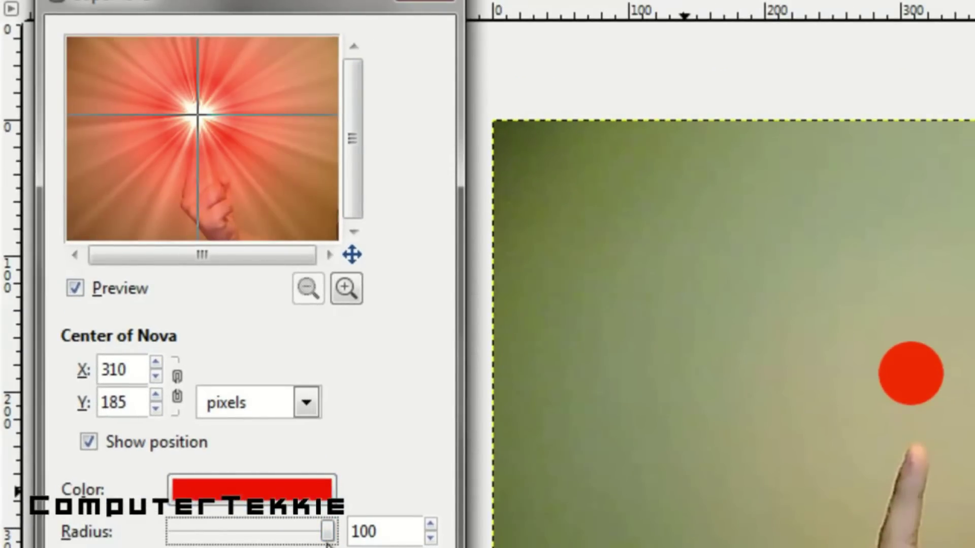
{"action": "left_click_drag", "start_coordinate": [327, 539], "coordinate": [213, 534]}
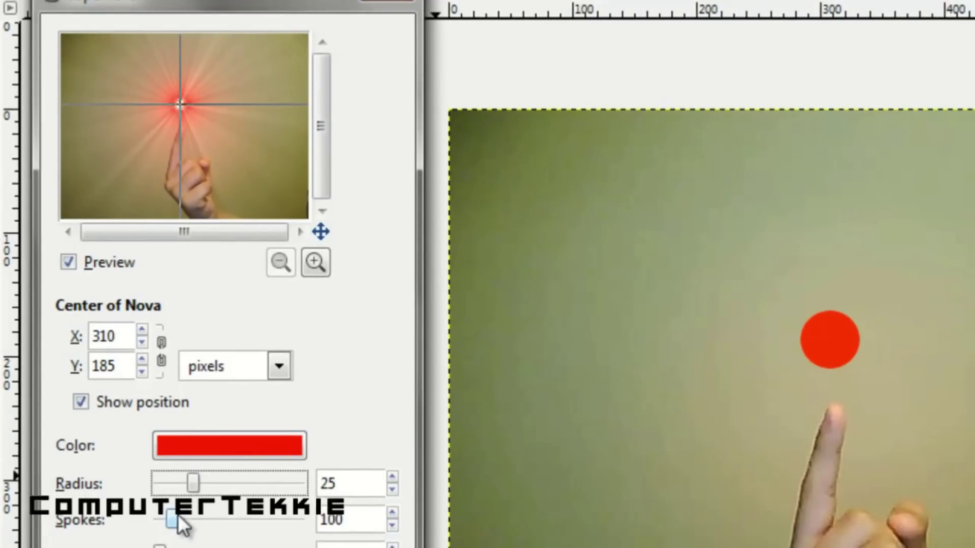
{"action": "left_click_drag", "start_coordinate": [180, 528], "coordinate": [289, 523]}
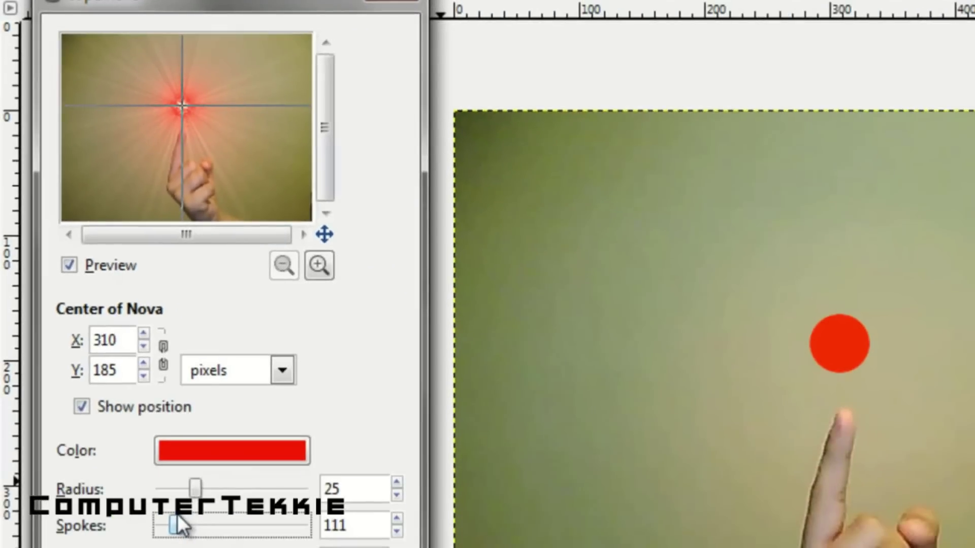
{"action": "mouse_move", "coordinate": [178, 523]}
{"action": "left_mouse_down"}
{"action": "mouse_move", "coordinate": [183, 515]}
{"action": "mouse_move", "coordinate": [174, 516]}
{"action": "left_mouse_up"}
{"action": "left_click", "coordinate": [345, 533]}
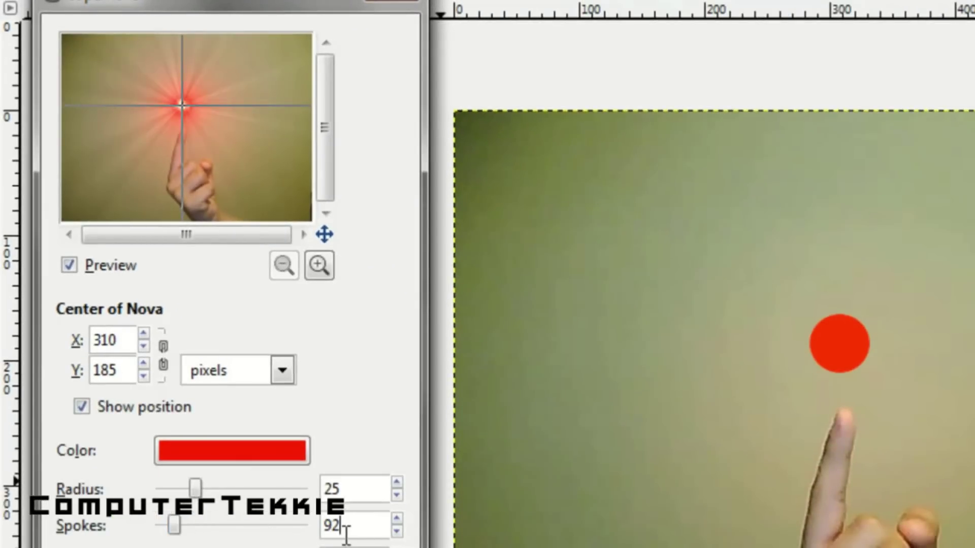
{"action": "type", "text": "10"}
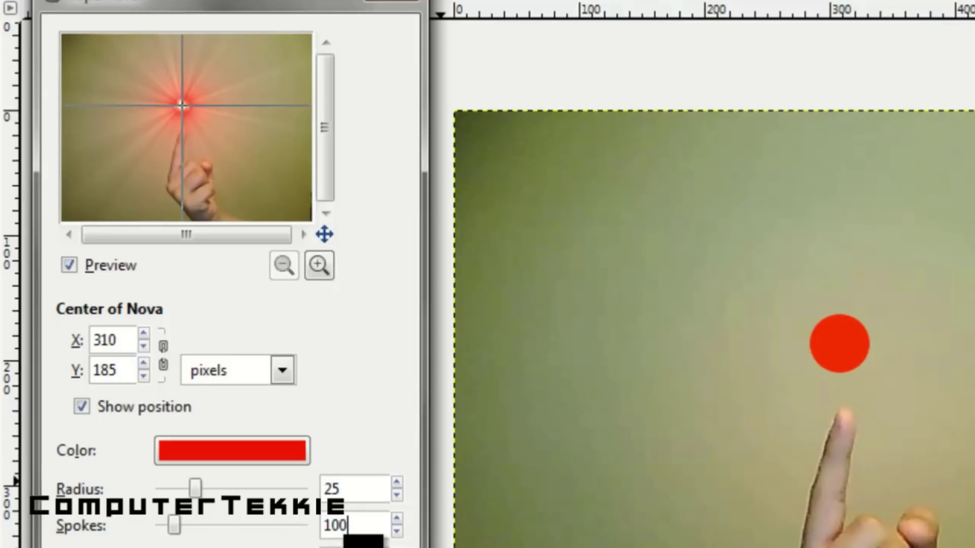
{"action": "type", "text": "0"}
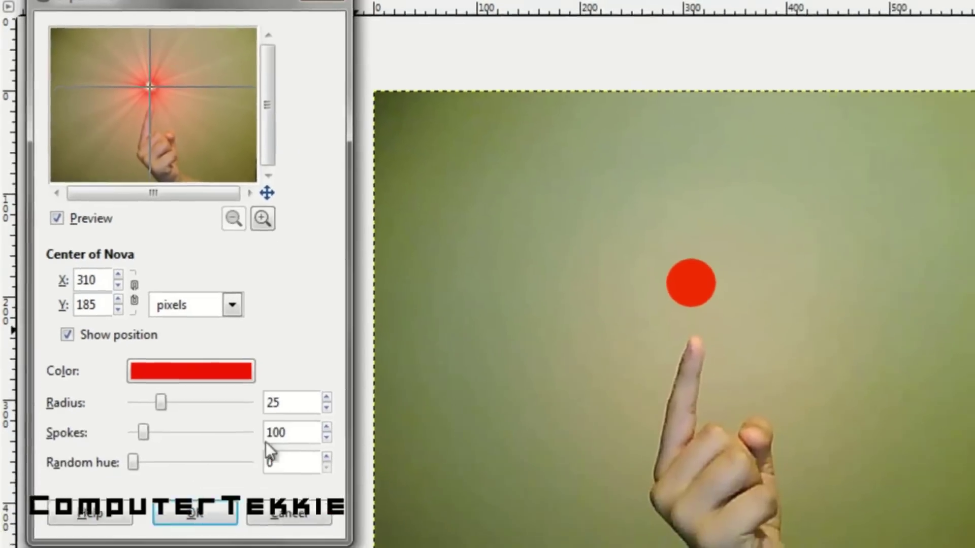
Step: Reapply the red Supernova with its centre nudged to X 307, Y 185 above the fingertip
{"action": "left_click", "coordinate": [224, 510]}
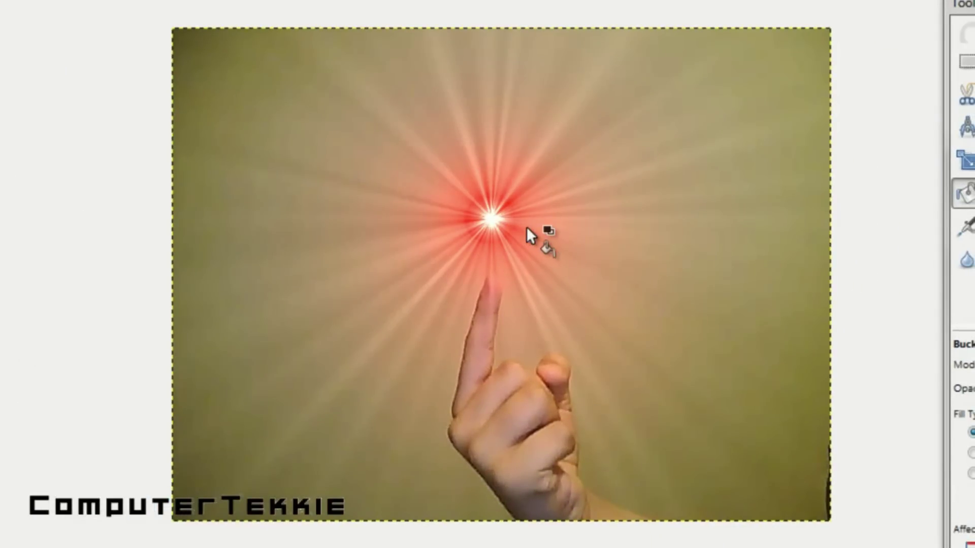
{"action": "key", "text": "ctrl+z"}
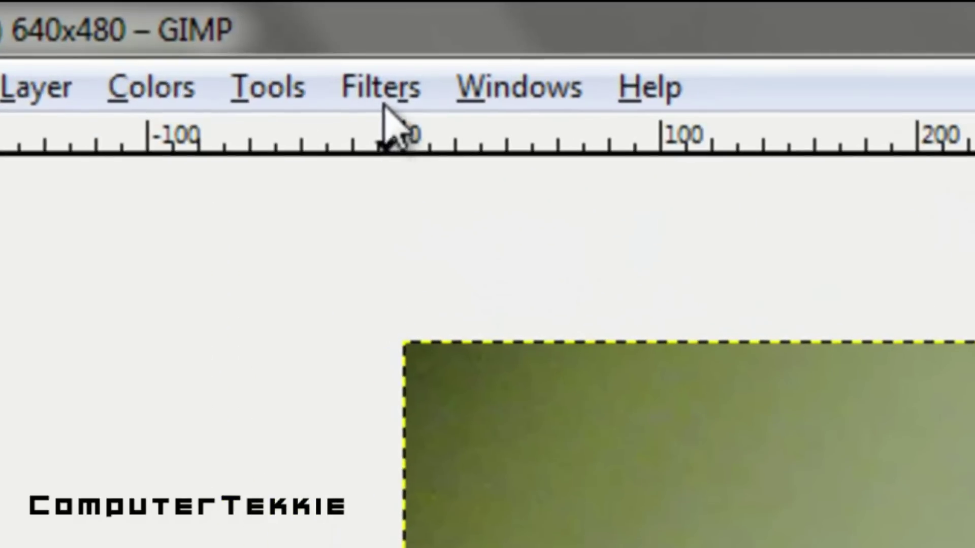
{"action": "left_click", "coordinate": [383, 94]}
{"action": "left_click", "coordinate": [507, 208]}
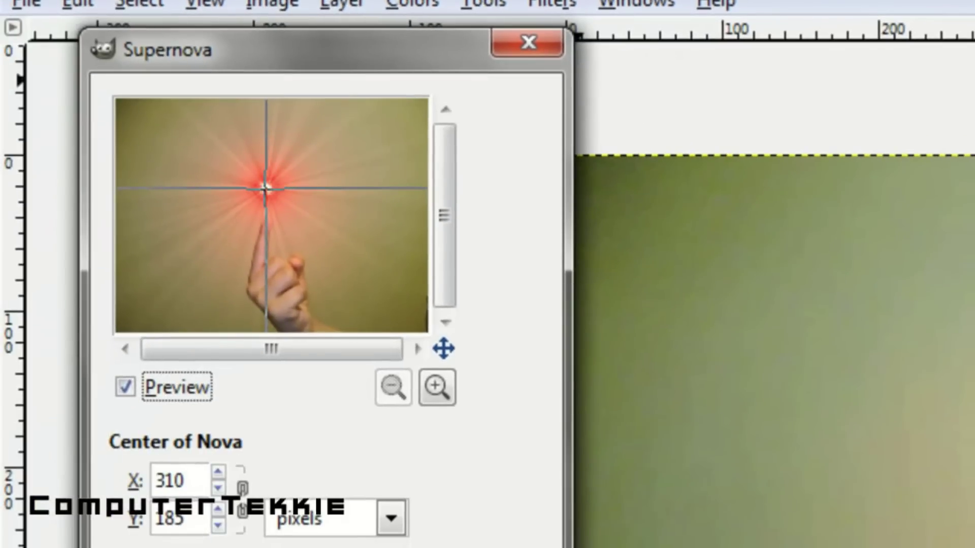
{"action": "left_click", "coordinate": [264, 188]}
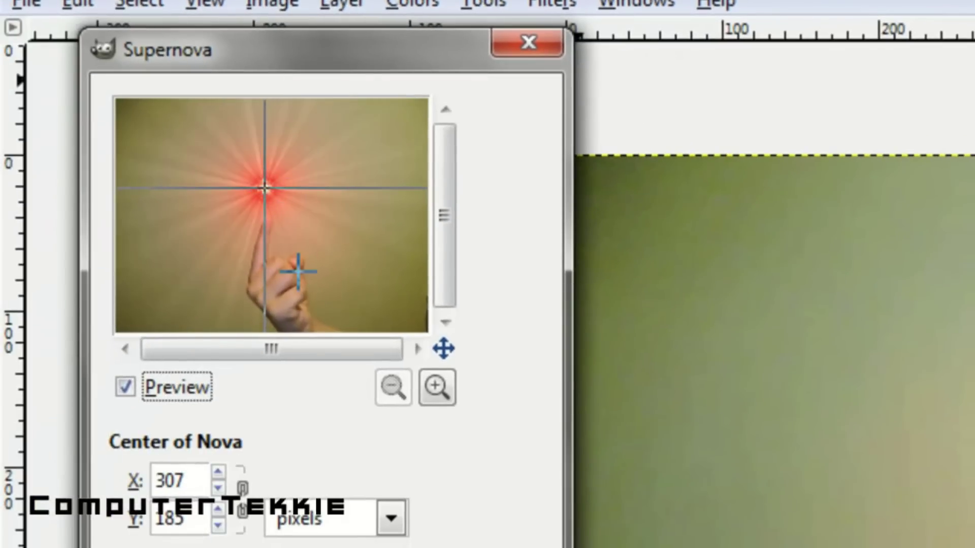
{"action": "key", "text": "Return"}
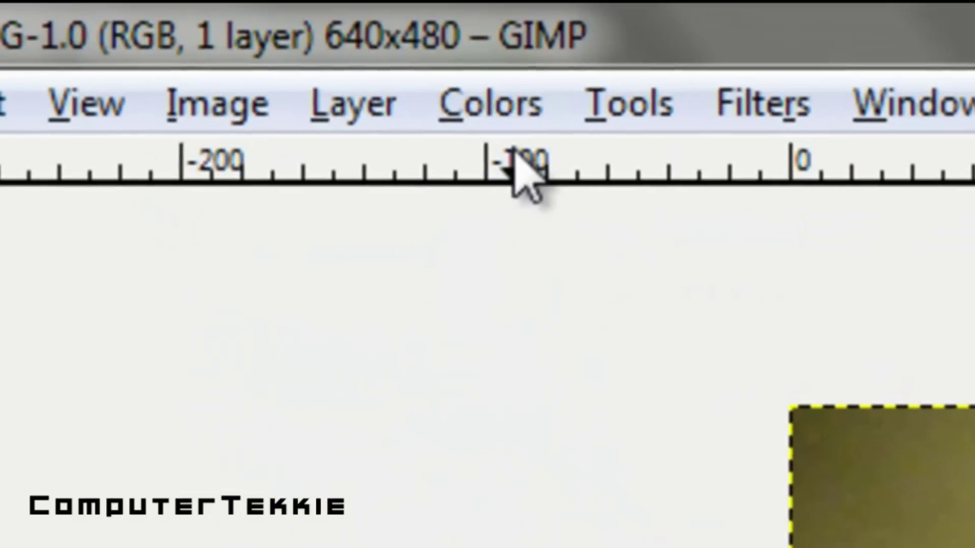
Step: Apply Brightness-Contrast with brightness -97 and contrast 65 after comparing against the original
{"action": "left_click", "coordinate": [523, 109]}
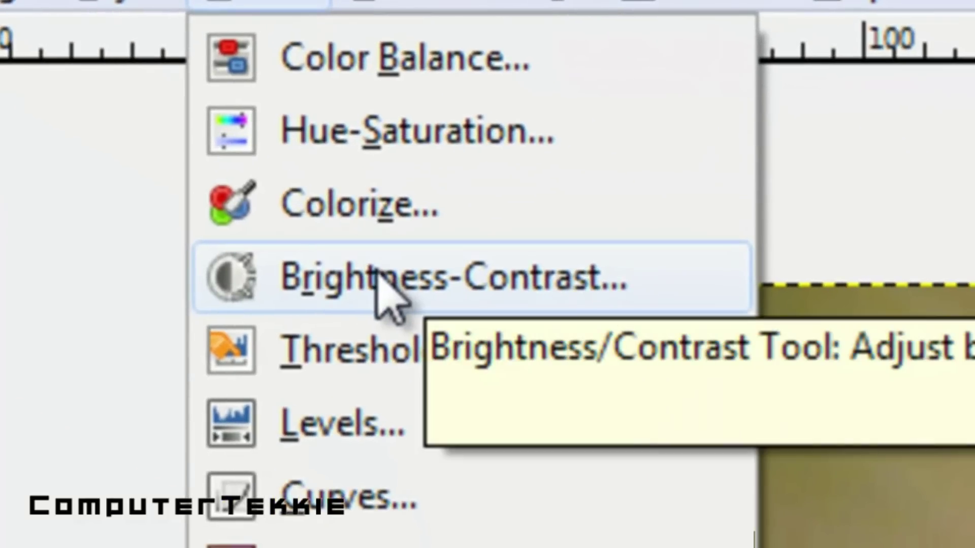
{"action": "left_click", "coordinate": [611, 401]}
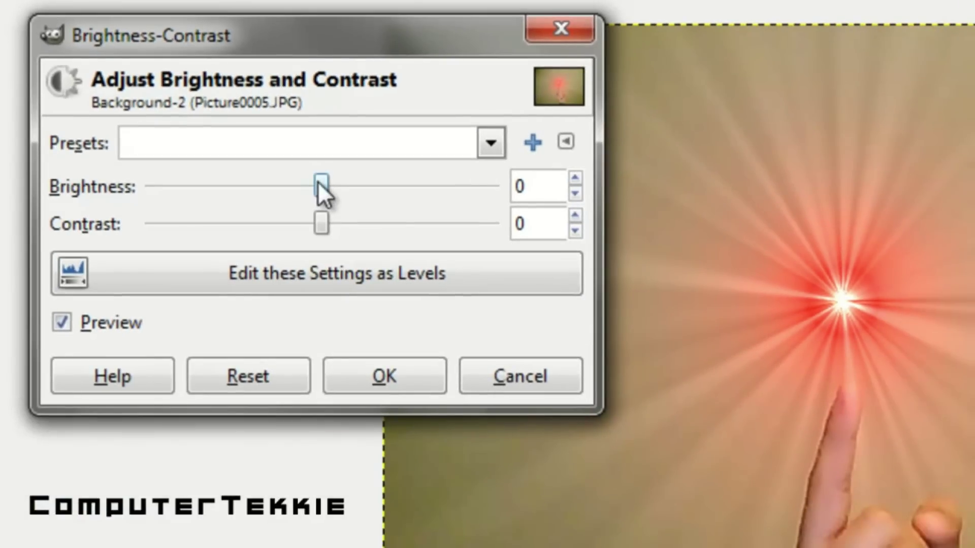
{"action": "left_click_drag", "start_coordinate": [318, 181], "coordinate": [190, 179]}
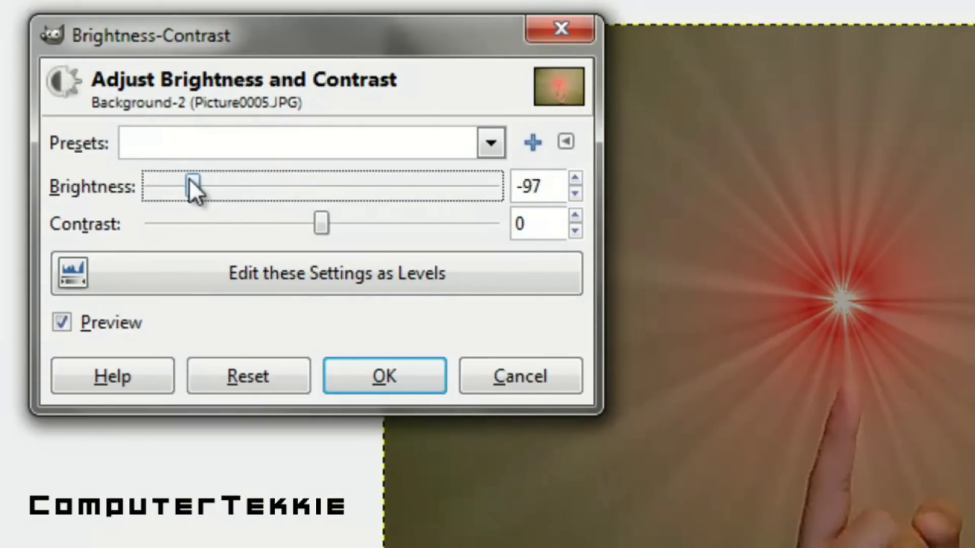
{"action": "left_click_drag", "start_coordinate": [345, 52], "coordinate": [259, 52]}
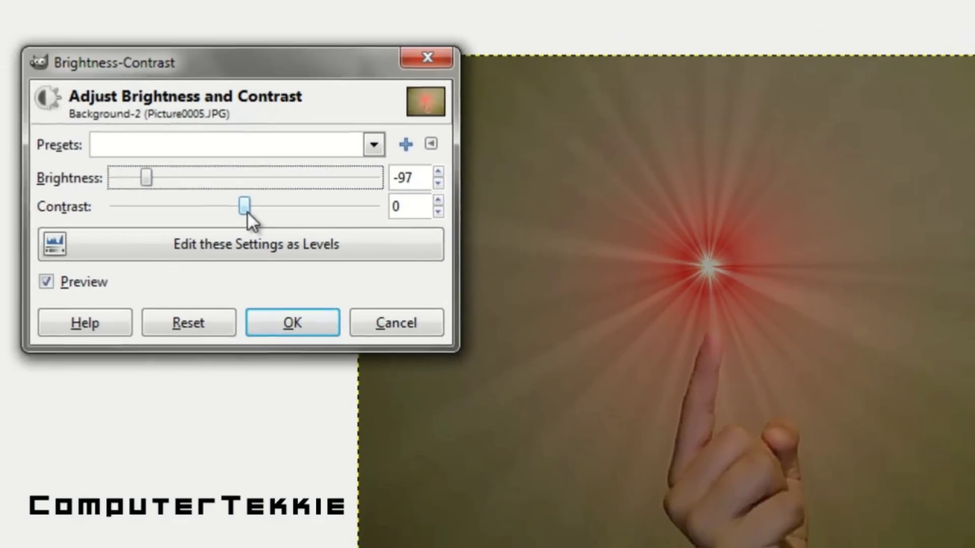
{"action": "left_click_drag", "start_coordinate": [236, 226], "coordinate": [314, 218]}
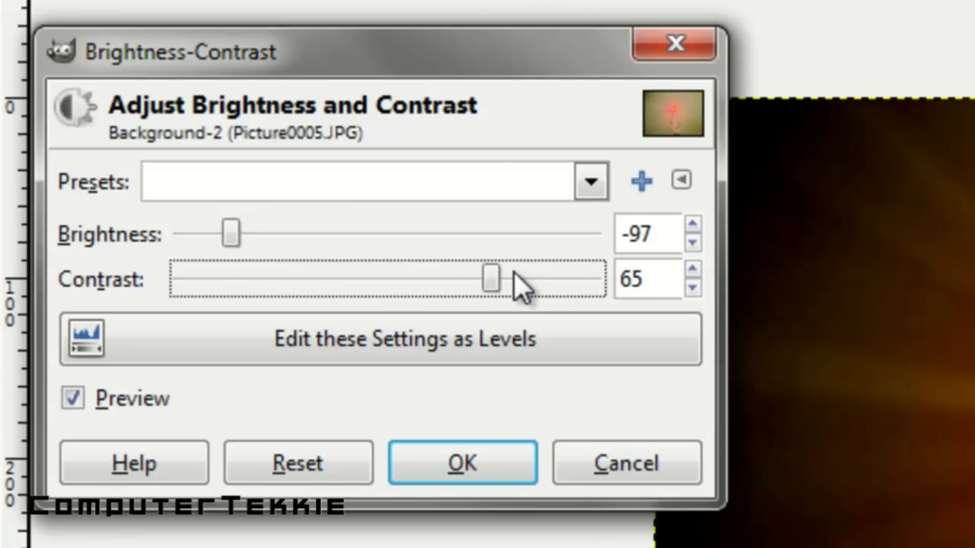
{"action": "key", "text": "alt+p"}
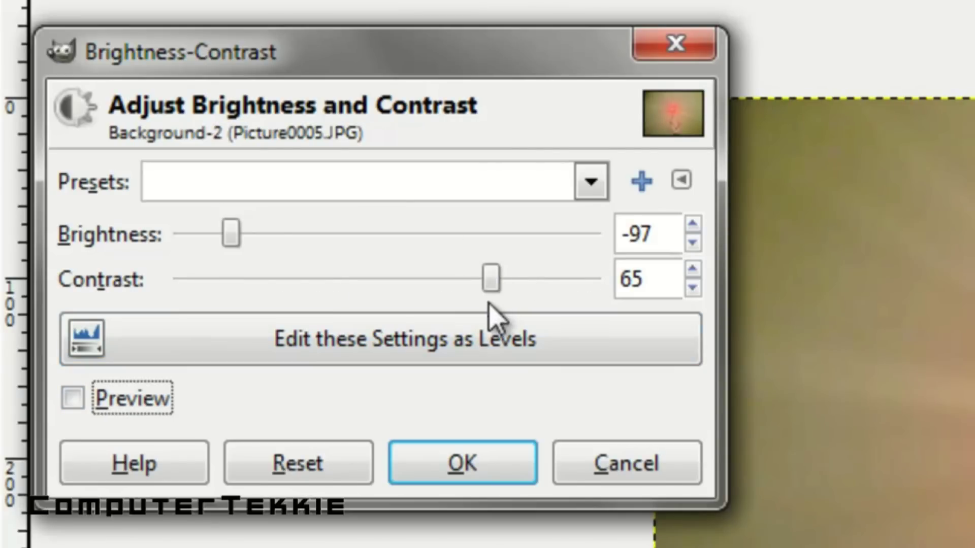
{"action": "left_click", "coordinate": [492, 289]}
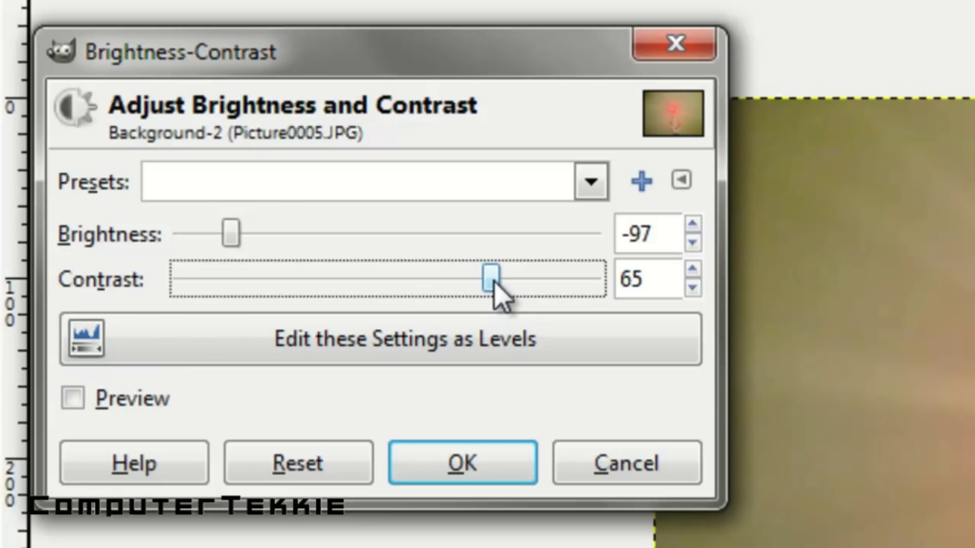
{"action": "left_click", "coordinate": [228, 236]}
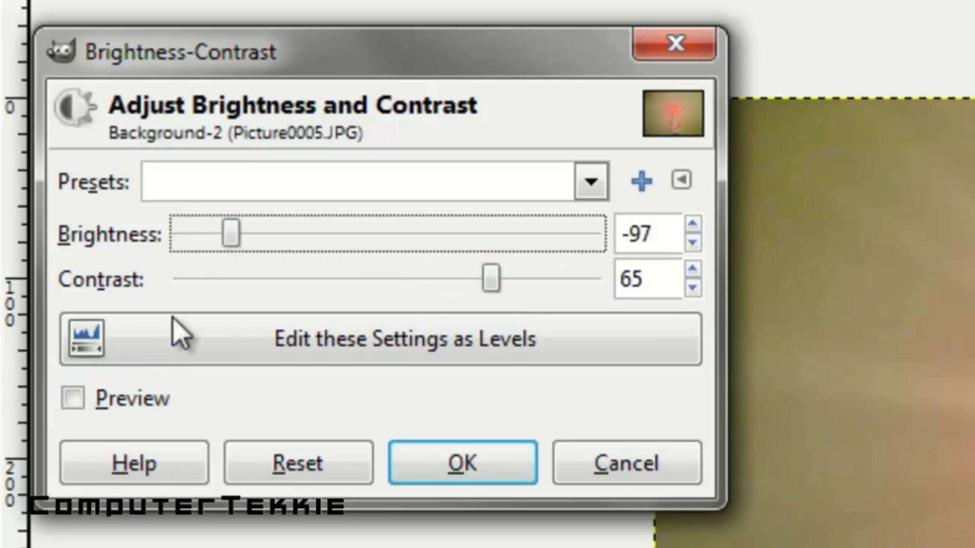
{"action": "left_click", "coordinate": [76, 398]}
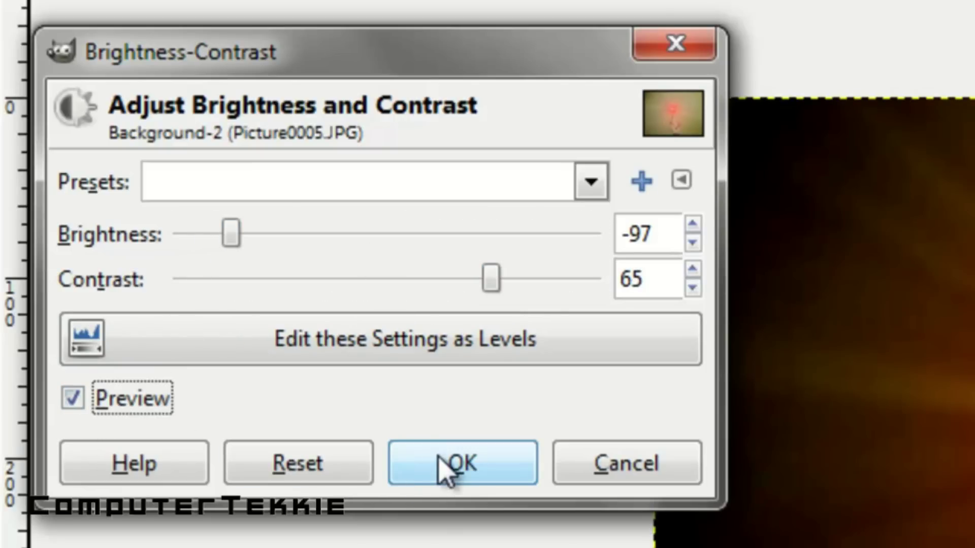
{"action": "left_click", "coordinate": [446, 464]}
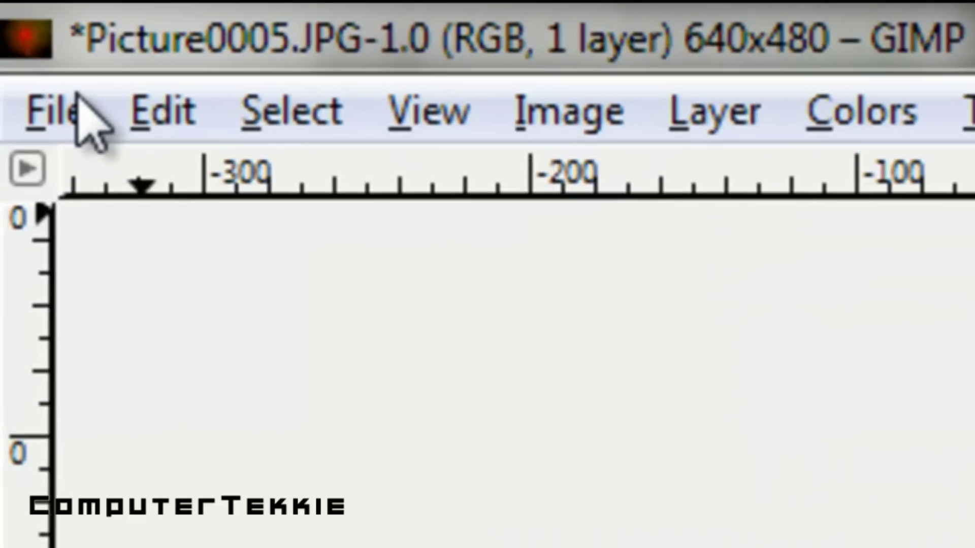
Step: Save the photo as FingerLight Photo.JPG in Pictures at JPEG quality 100
{"action": "left_click", "coordinate": [79, 109]}
{"action": "left_click", "coordinate": [83, 127]}
{"action": "left_click", "coordinate": [81, 117]}
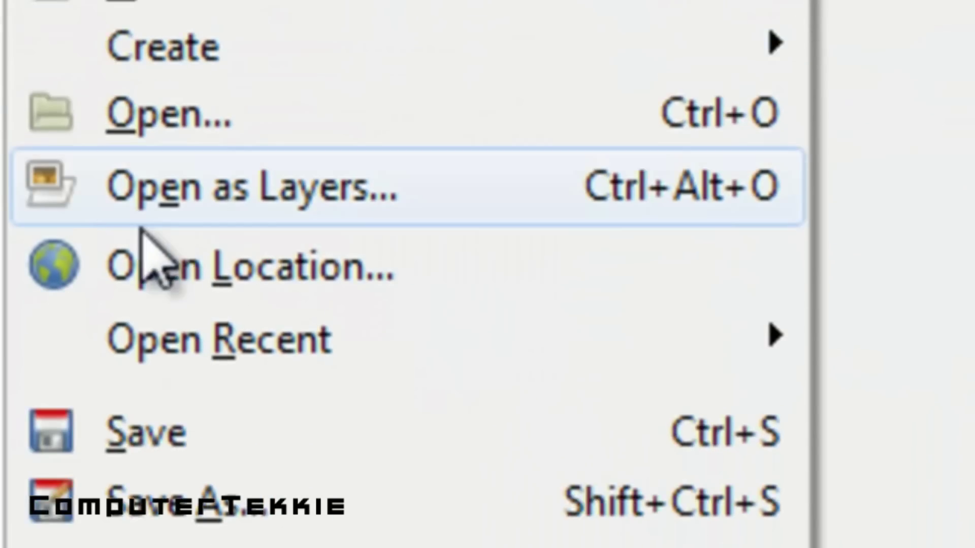
{"action": "left_click", "coordinate": [147, 501]}
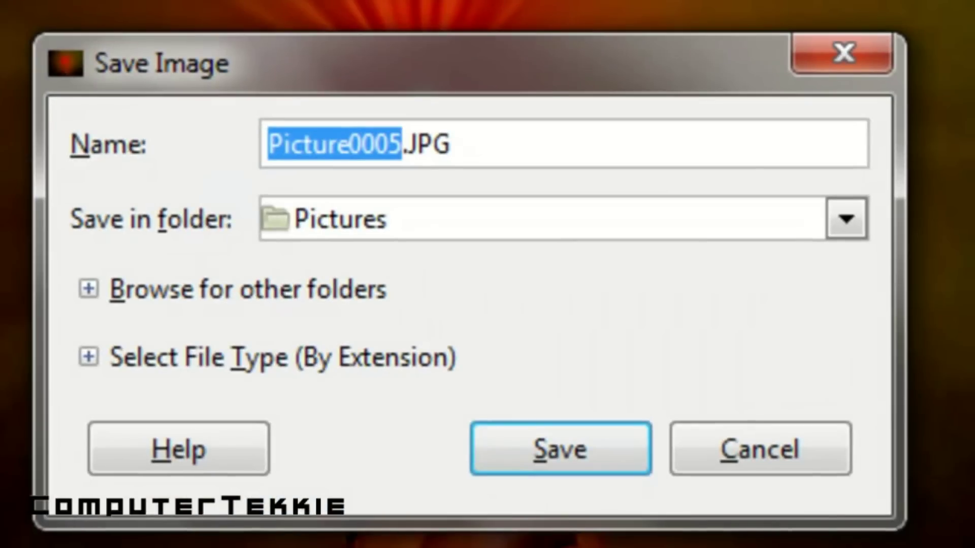
{"action": "type", "text": "FingerLi"}
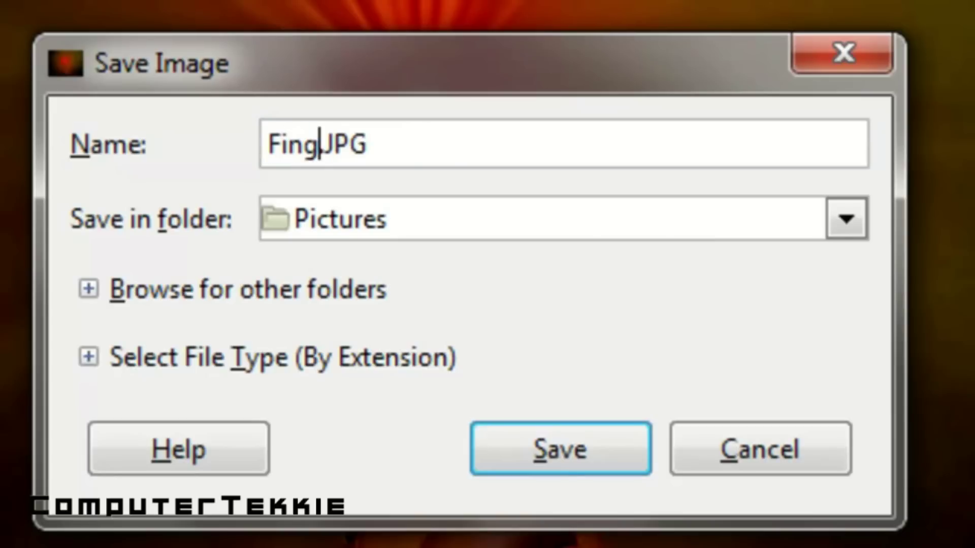
{"action": "type", "text": "ght Pho"}
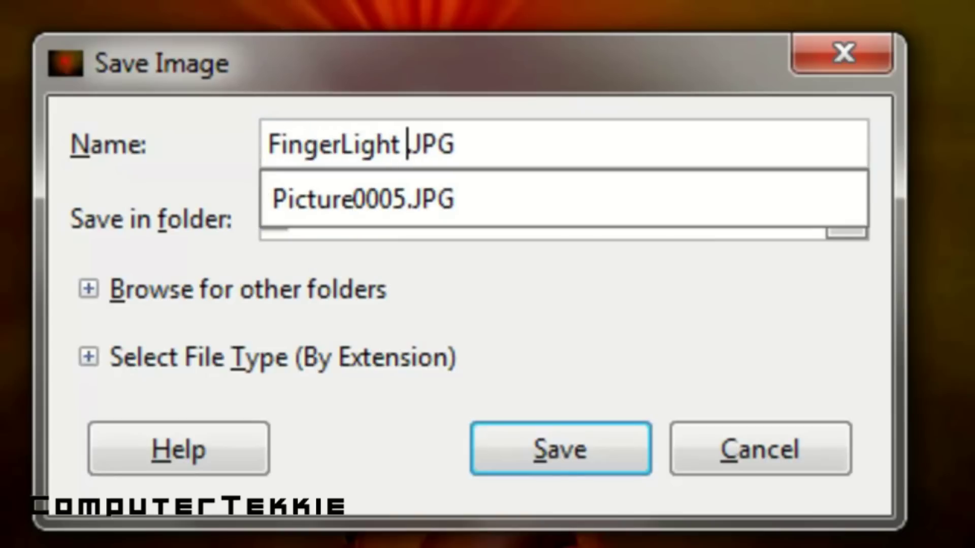
{"action": "key", "text": "BackSpace"}
{"action": "type", "text": "hoto"}
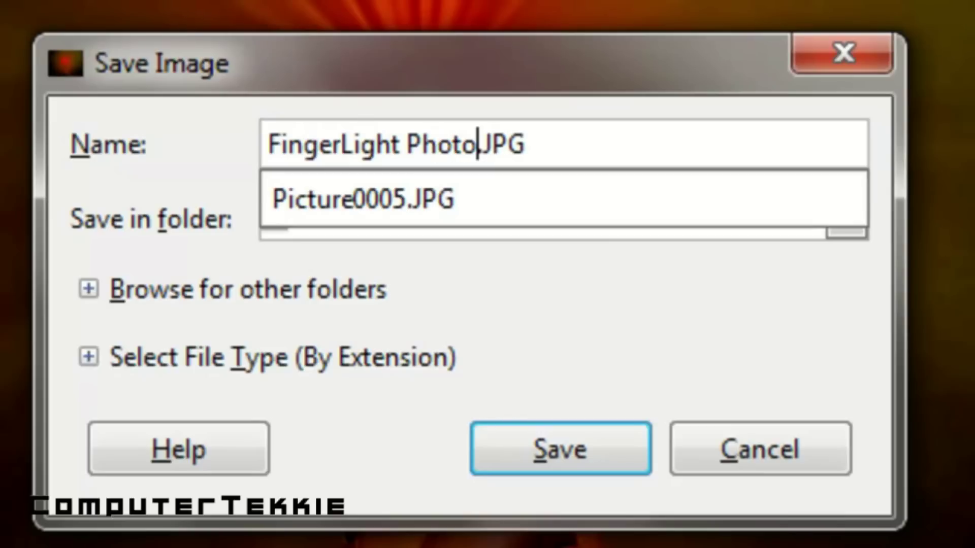
{"action": "left_click", "coordinate": [555, 334]}
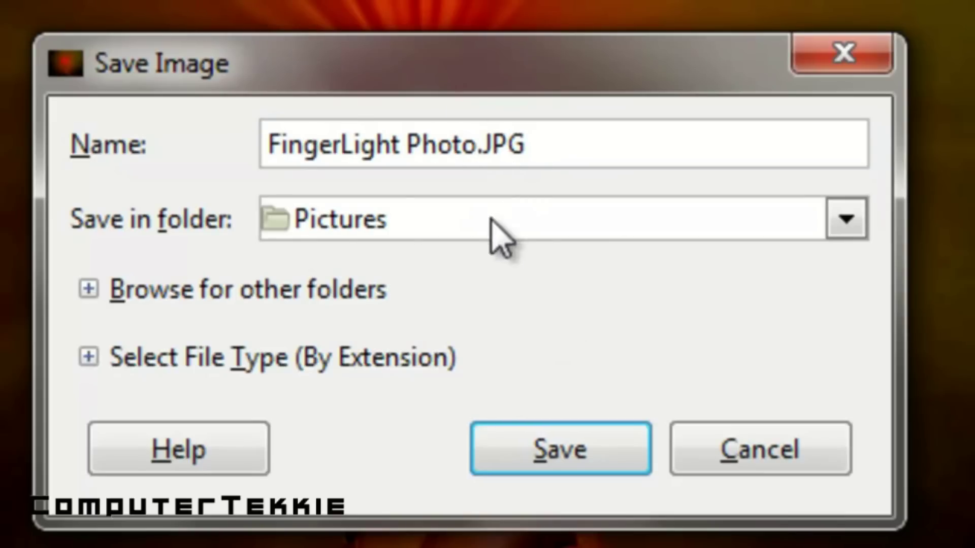
{"action": "left_click", "coordinate": [585, 452]}
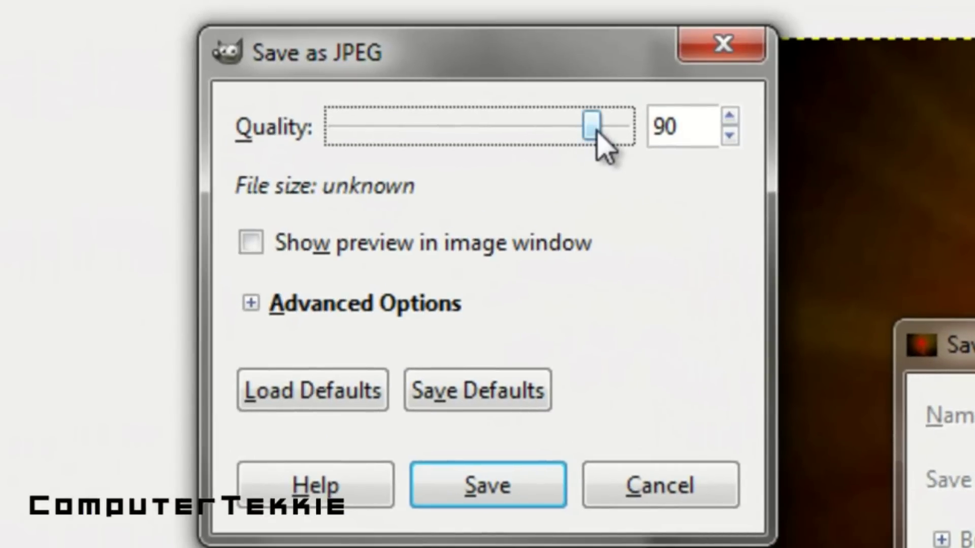
{"action": "left_click_drag", "start_coordinate": [596, 133], "coordinate": [638, 140]}
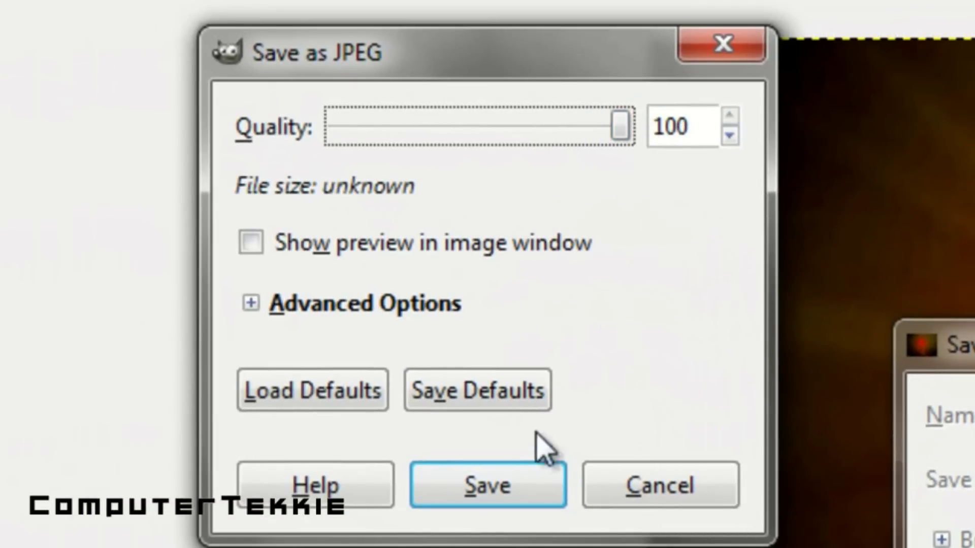
{"action": "left_click", "coordinate": [513, 478]}
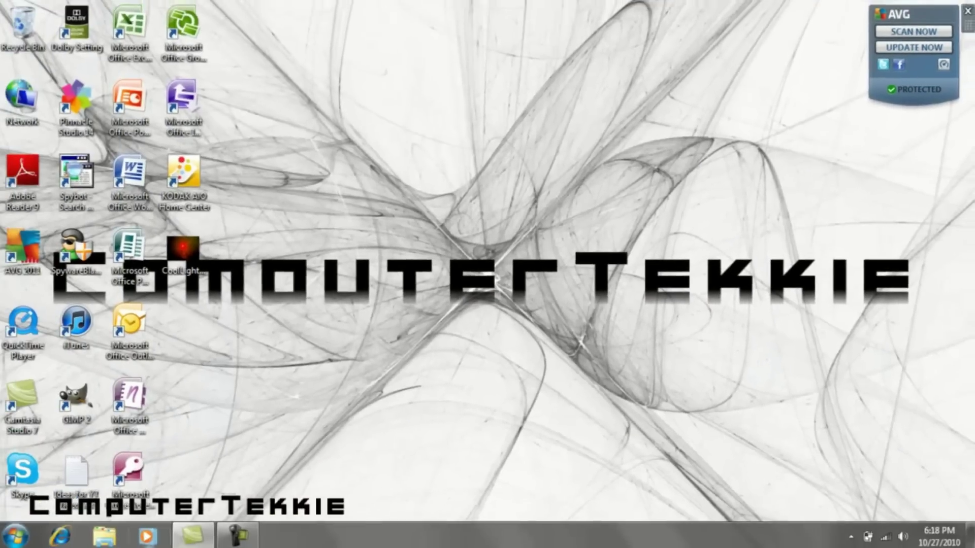
Step: Open FingerLight Photo.JPG from the Pictures library in Photo Viewer
{"action": "left_click", "coordinate": [107, 536]}
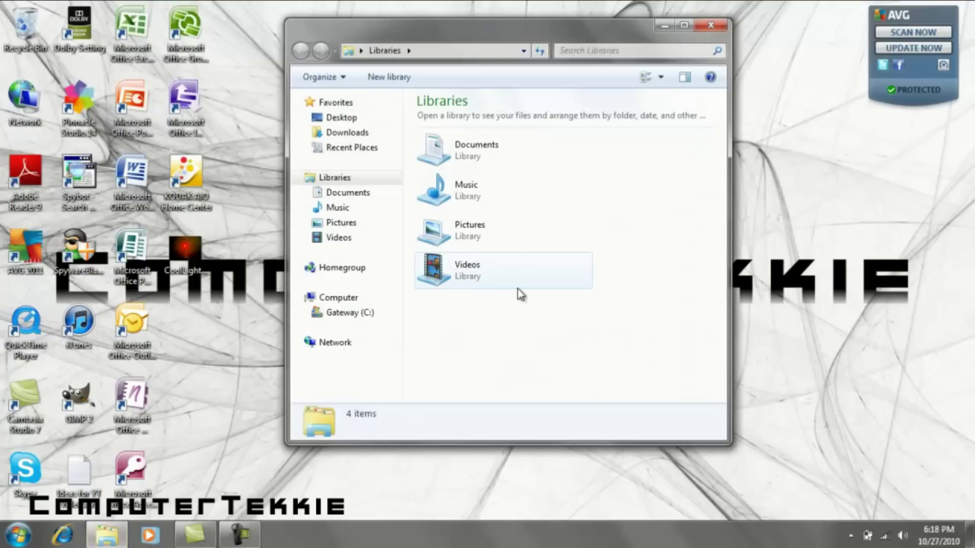
{"action": "left_click", "coordinate": [507, 244]}
{"action": "double_click", "coordinate": [506, 242]}
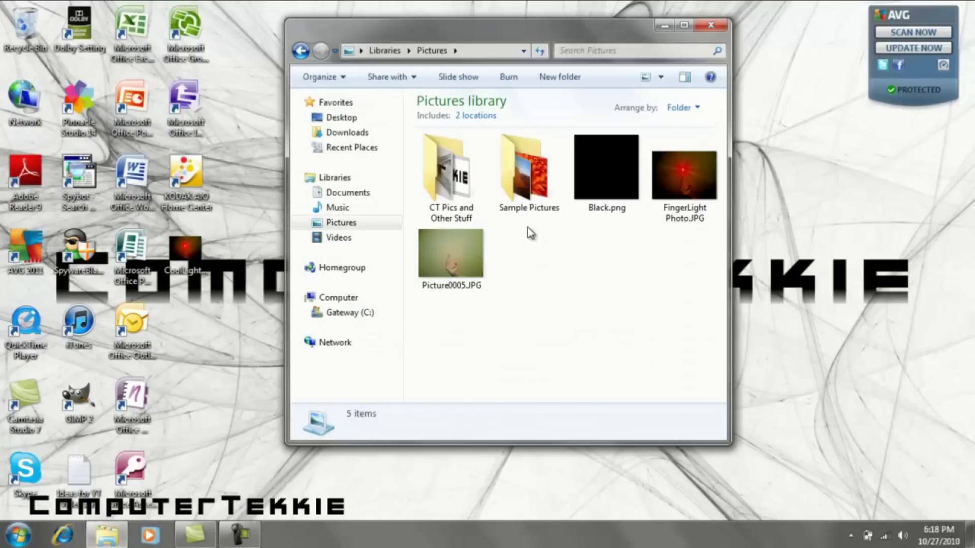
{"action": "double_click", "coordinate": [699, 194]}
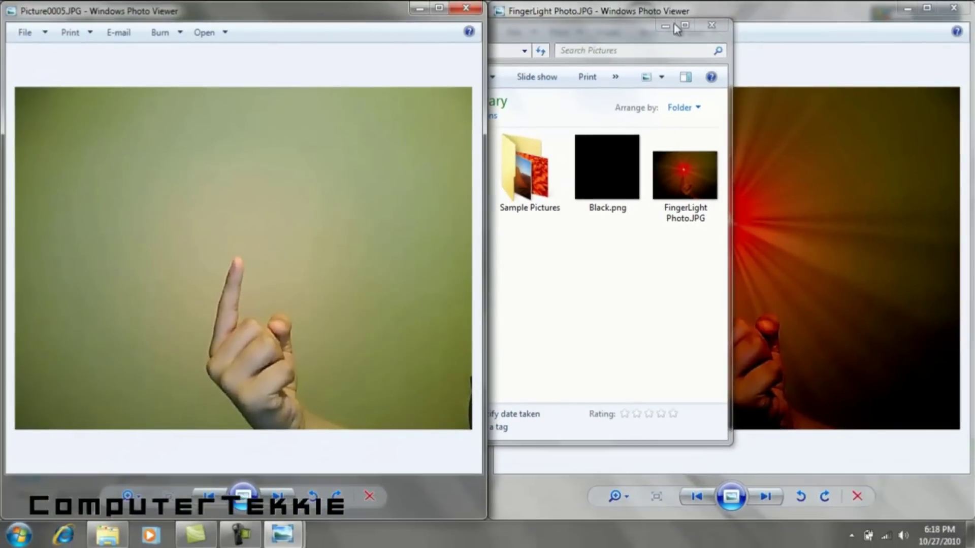
Step: Close the Explorer window and the original Picture0005.JPG viewer, leaving FingerLight Photo.JPG open
{"action": "left_click", "coordinate": [711, 25]}
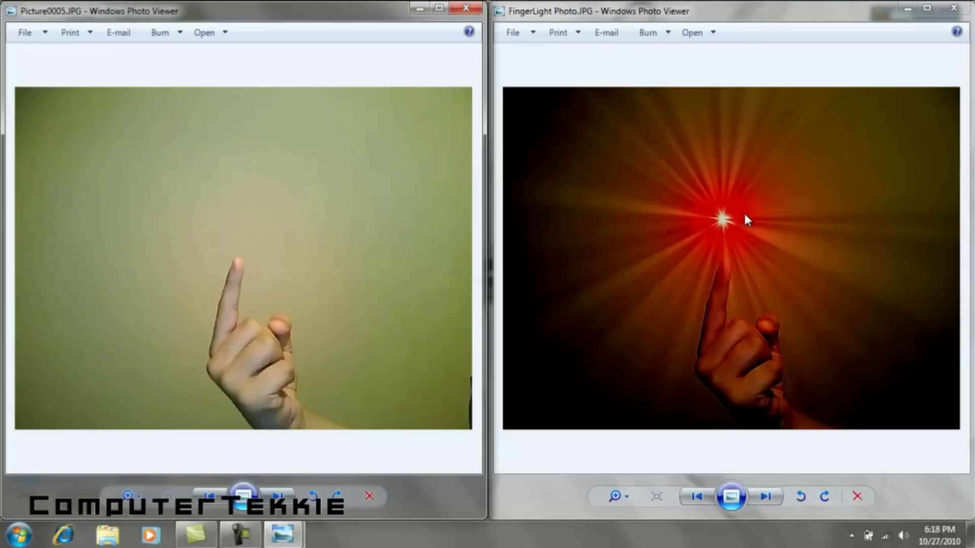
{"action": "left_click", "coordinate": [465, 8]}
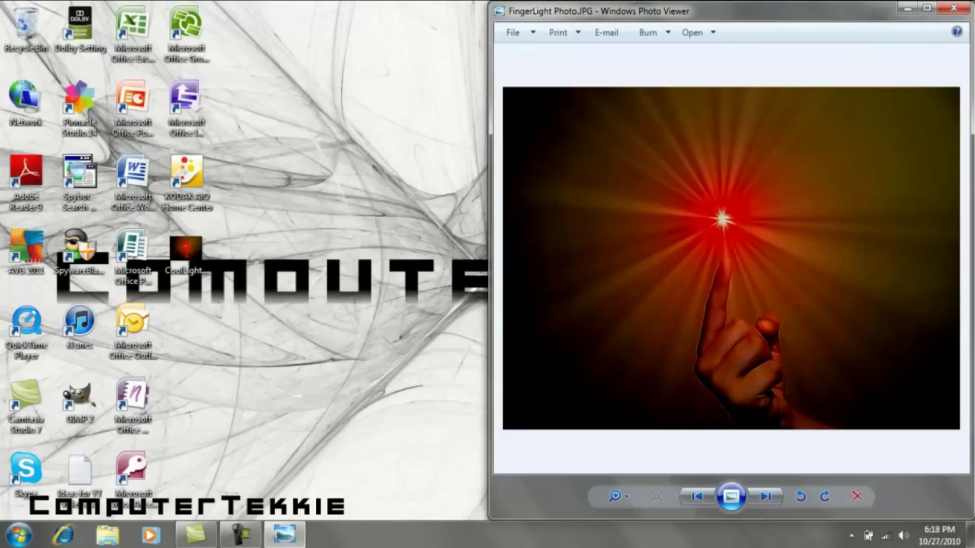